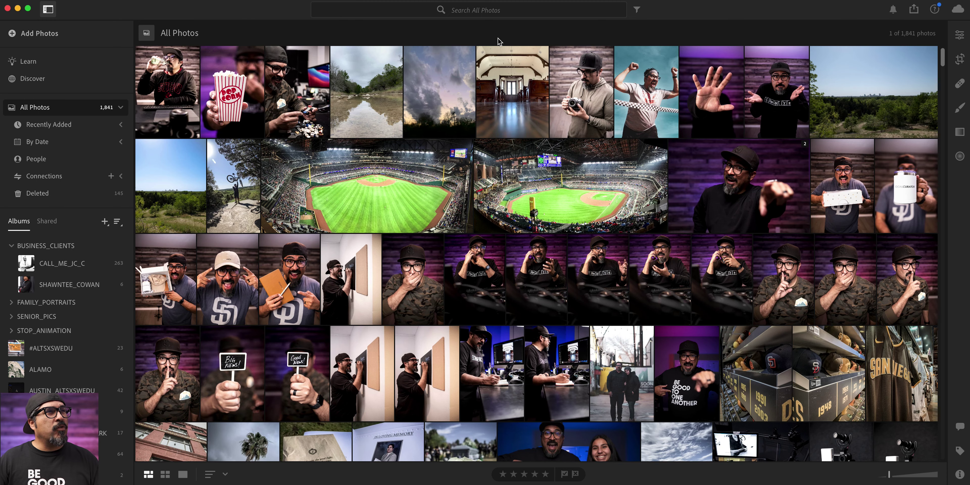
Open the church interior photo in the editor's Crop & Rotate tool
{"action": "double_click", "coordinate": [530, 100]}
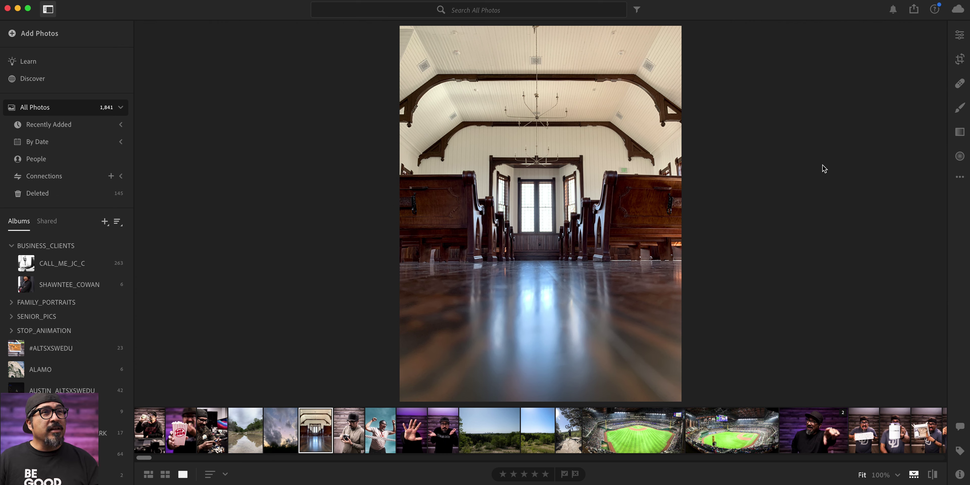
{"action": "left_click", "coordinate": [958, 42]}
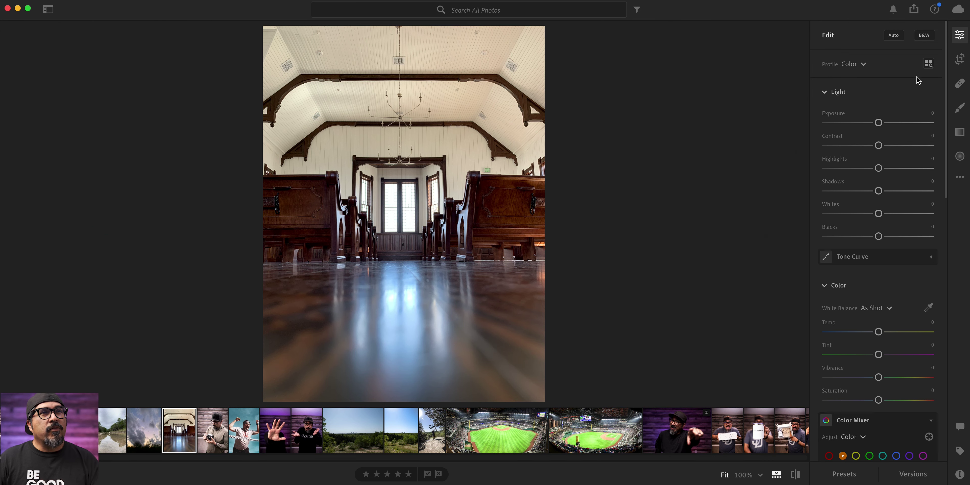
{"action": "left_click", "coordinate": [959, 63]}
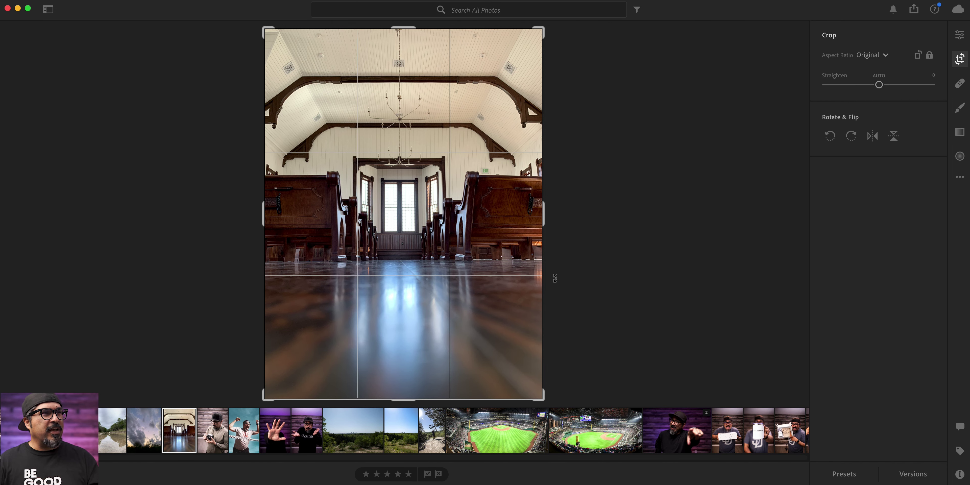
{"action": "left_click", "coordinate": [883, 57]}
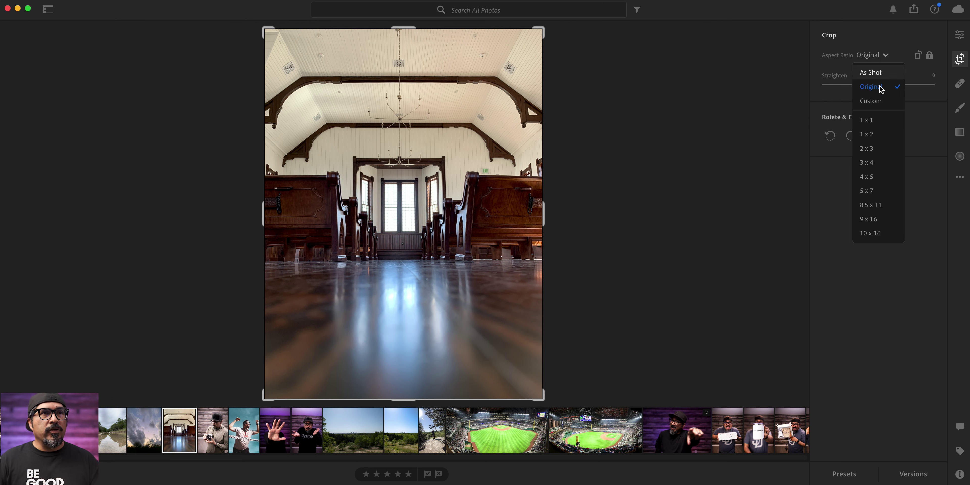
Crop the left side and bottom-right inward at the As Shot ratio, and apply the crop
{"action": "left_click", "coordinate": [898, 222]}
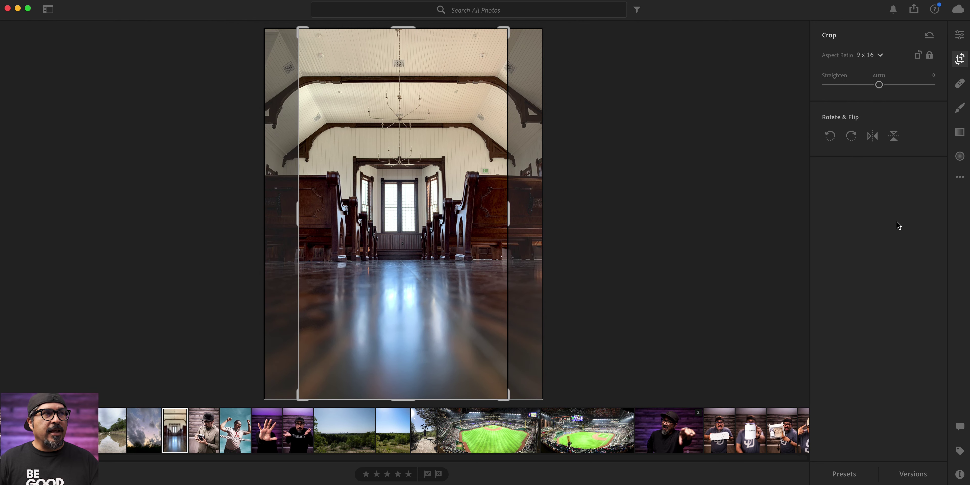
{"action": "left_click", "coordinate": [878, 55]}
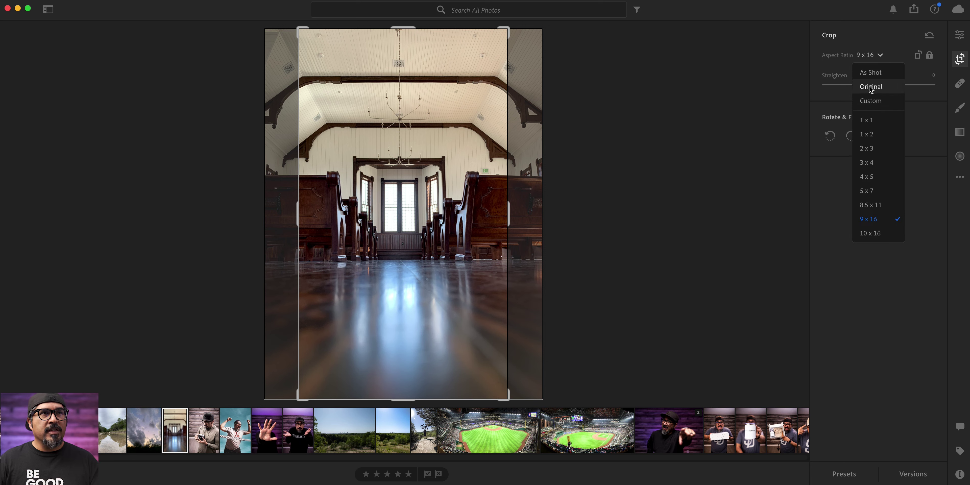
{"action": "left_click", "coordinate": [870, 72]}
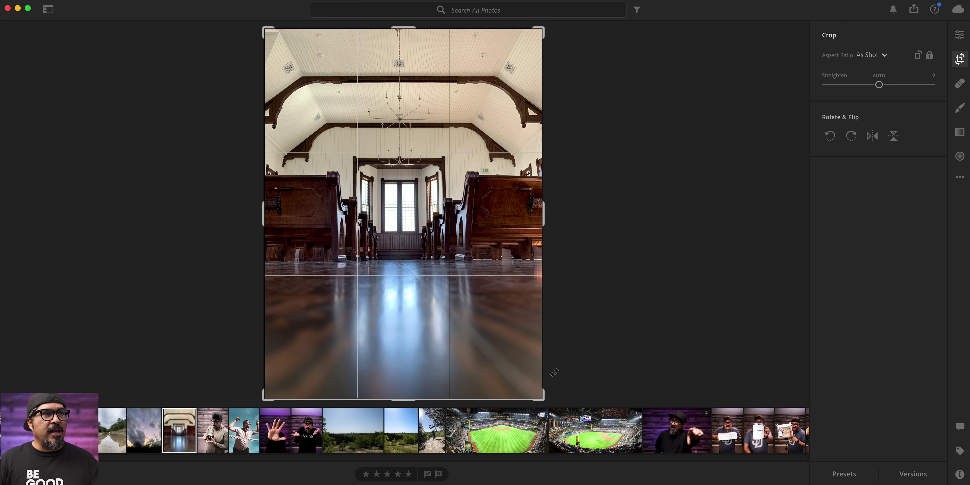
{"action": "mouse_move", "coordinate": [539, 398]}
{"action": "left_mouse_down"}
{"action": "mouse_move", "coordinate": [511, 395]}
{"action": "mouse_move", "coordinate": [515, 348]}
{"action": "mouse_move", "coordinate": [551, 392]}
{"action": "left_mouse_up"}
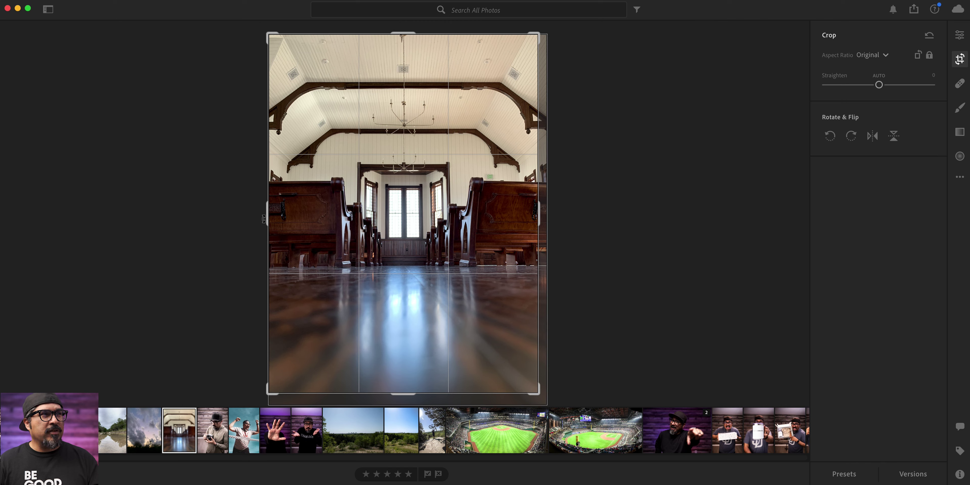
{"action": "left_click_drag", "start_coordinate": [267, 218], "coordinate": [274, 224]}
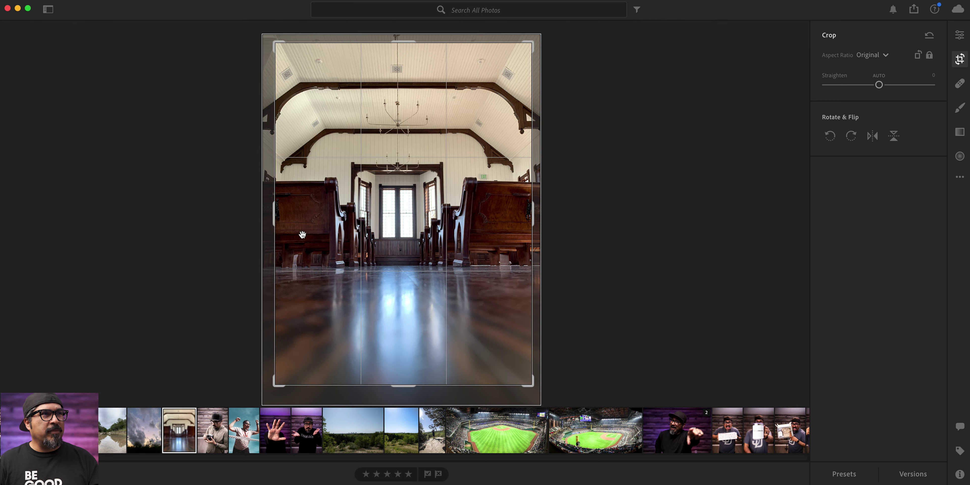
{"action": "left_click_drag", "start_coordinate": [528, 384], "coordinate": [526, 379]}
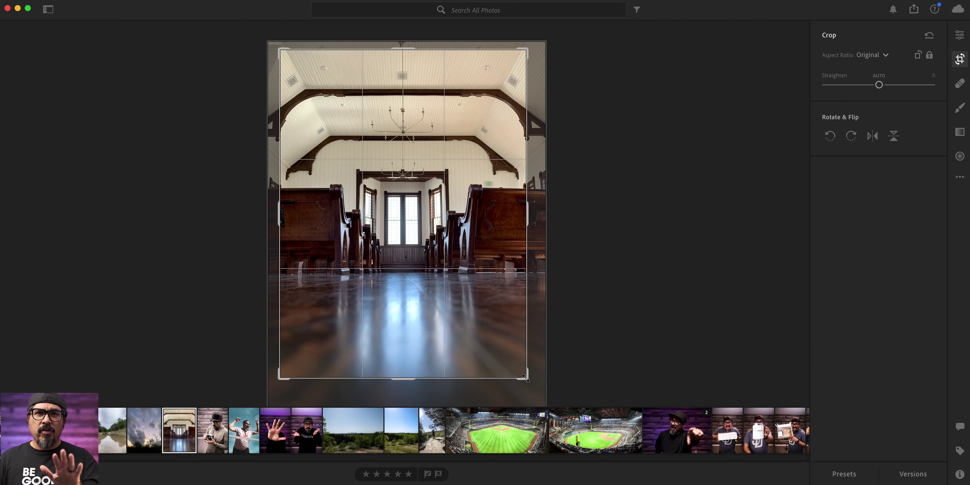
{"action": "key", "text": "Return"}
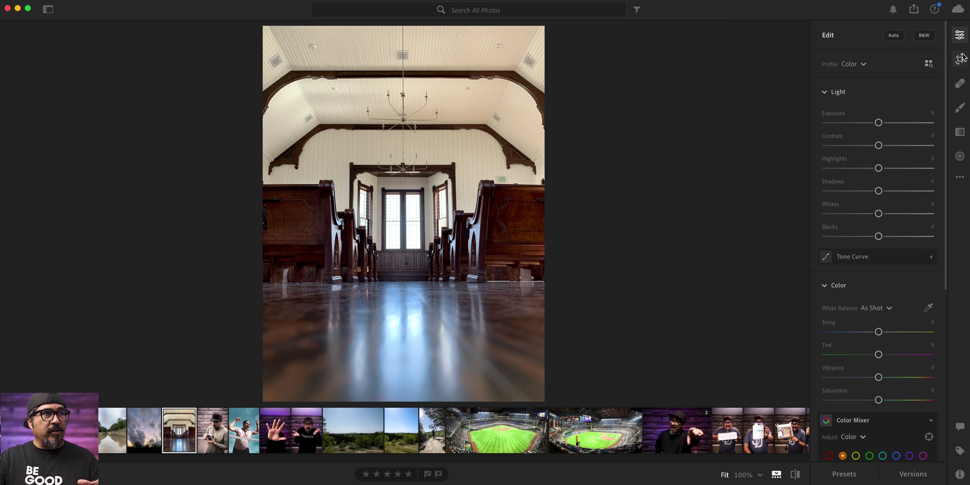
Shape an S tone curve with Highlights +22 and Darks -24, adjusting Lights and Shadows
{"action": "left_click", "coordinate": [897, 263]}
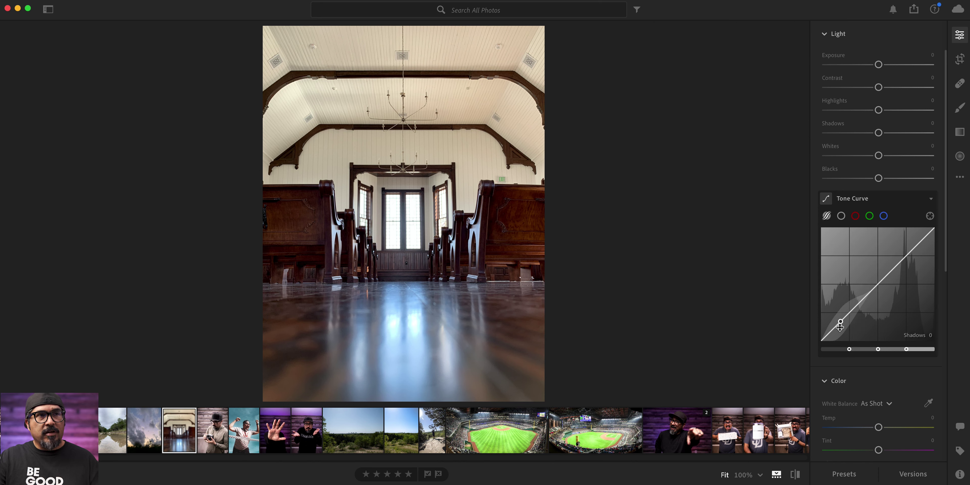
{"action": "left_click", "coordinate": [879, 287]}
{"action": "mouse_move", "coordinate": [878, 286]}
{"action": "left_mouse_down"}
{"action": "mouse_move", "coordinate": [878, 278]}
{"action": "mouse_move", "coordinate": [878, 297]}
{"action": "mouse_move", "coordinate": [878, 284]}
{"action": "left_mouse_up"}
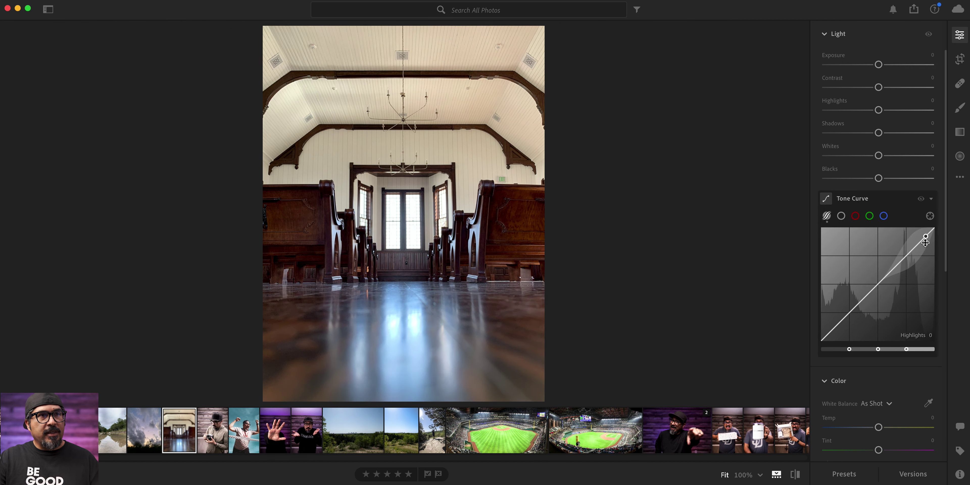
{"action": "left_click_drag", "start_coordinate": [922, 244], "coordinate": [921, 245]}
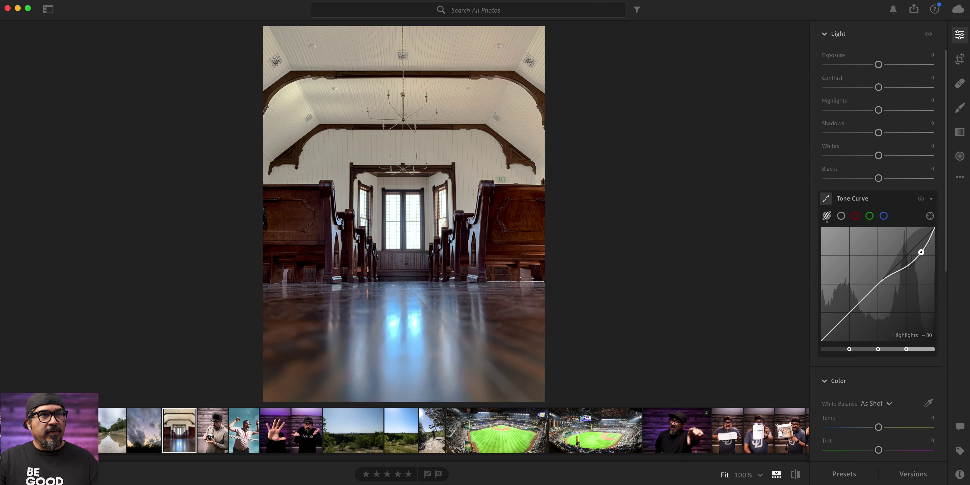
{"action": "left_click_drag", "start_coordinate": [922, 253], "coordinate": [921, 243]}
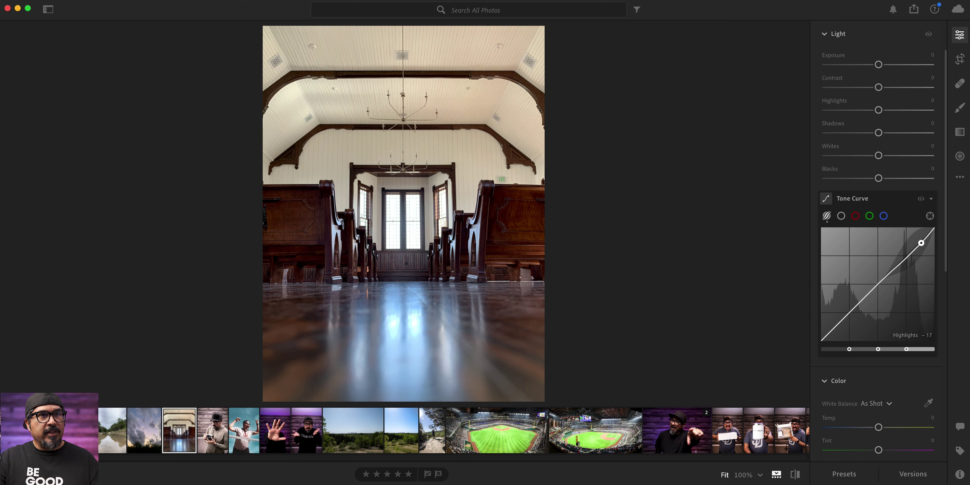
{"action": "left_click_drag", "start_coordinate": [852, 310], "coordinate": [853, 317]}
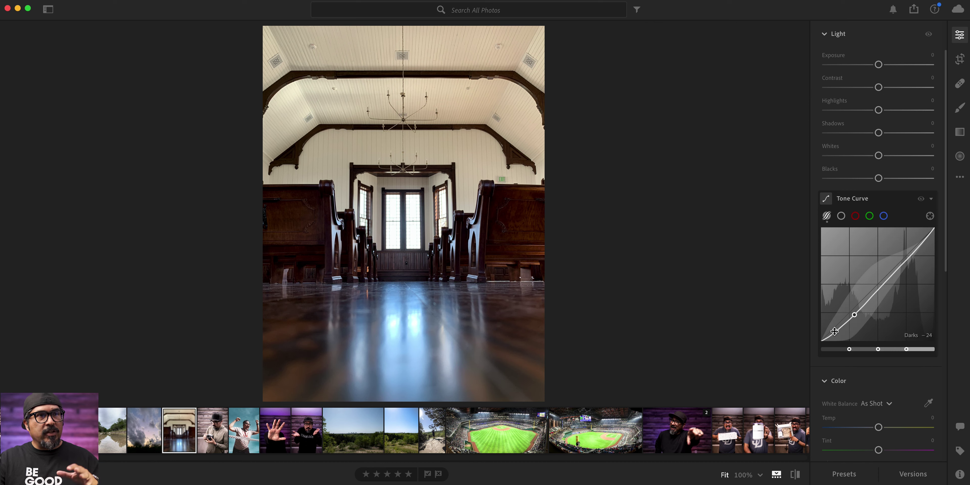
{"action": "mouse_move", "coordinate": [843, 330]}
{"action": "left_mouse_down"}
{"action": "mouse_move", "coordinate": [842, 339]}
{"action": "mouse_move", "coordinate": [841, 328]}
{"action": "left_mouse_up"}
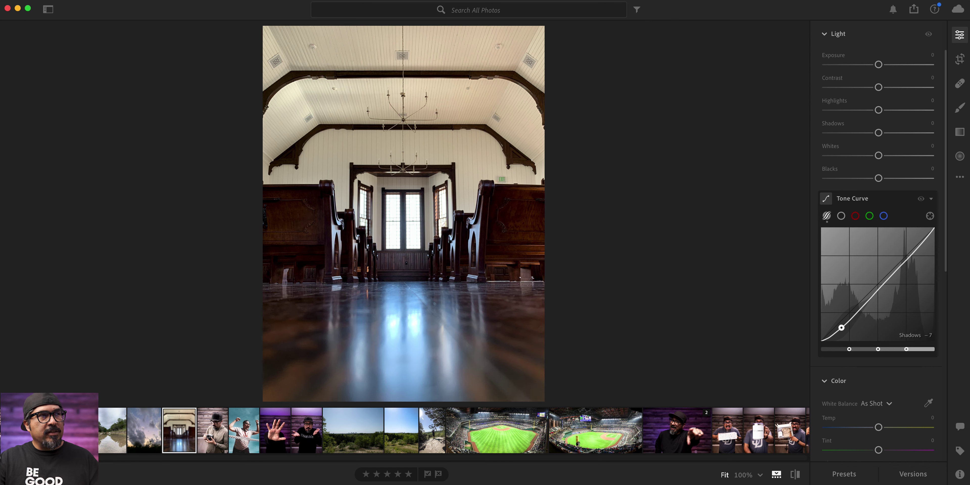
{"action": "left_click_drag", "start_coordinate": [907, 256], "coordinate": [907, 252]}
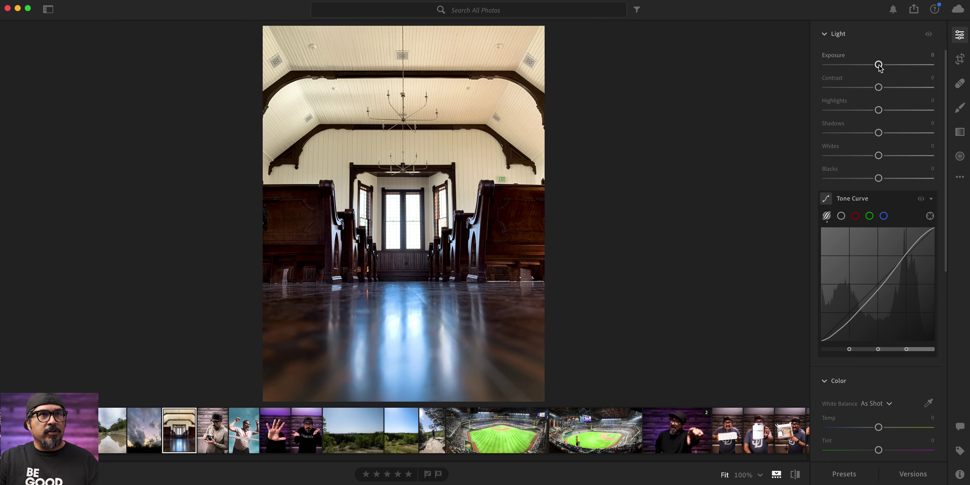
{"action": "scroll", "coordinate": [880, 66], "scroll_direction": "up", "scroll_amount": 4}
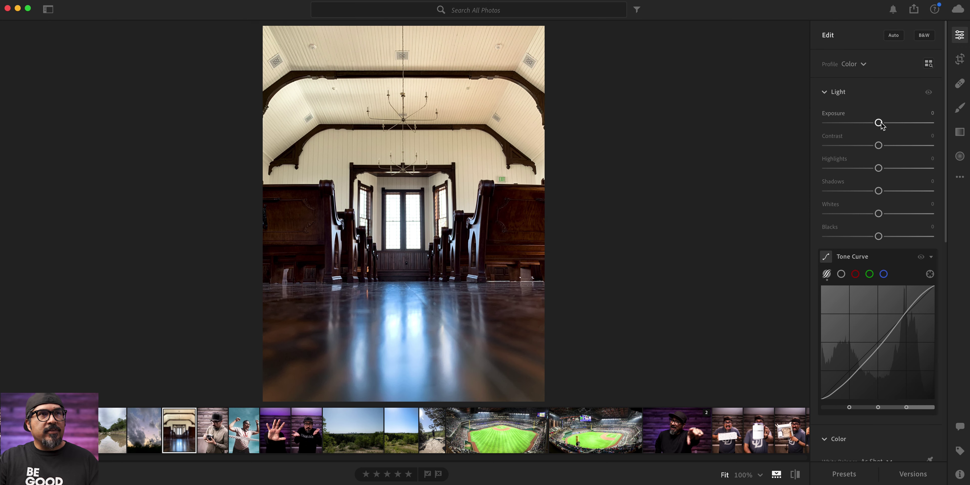
Set exposure to +0.31 and contrast to +31 in the Light panel
{"action": "left_click_drag", "start_coordinate": [881, 124], "coordinate": [886, 126]}
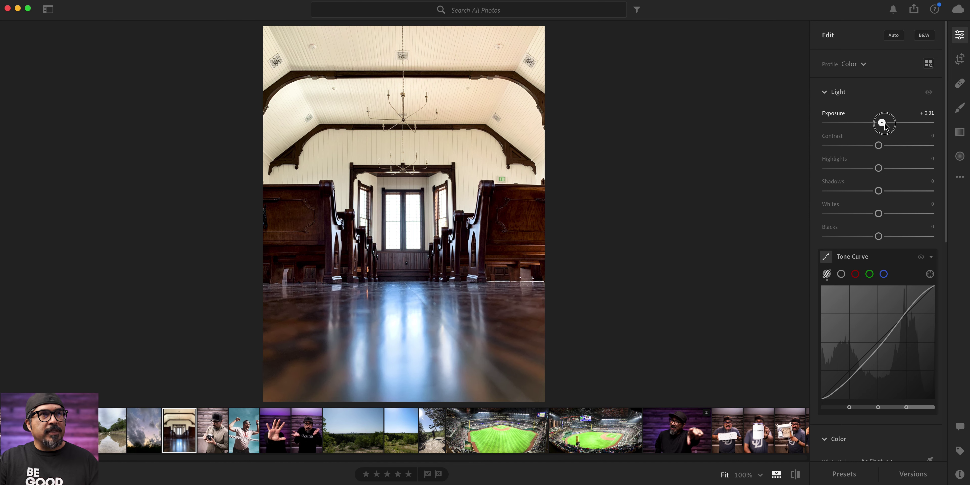
{"action": "left_click_drag", "start_coordinate": [880, 146], "coordinate": [895, 146]}
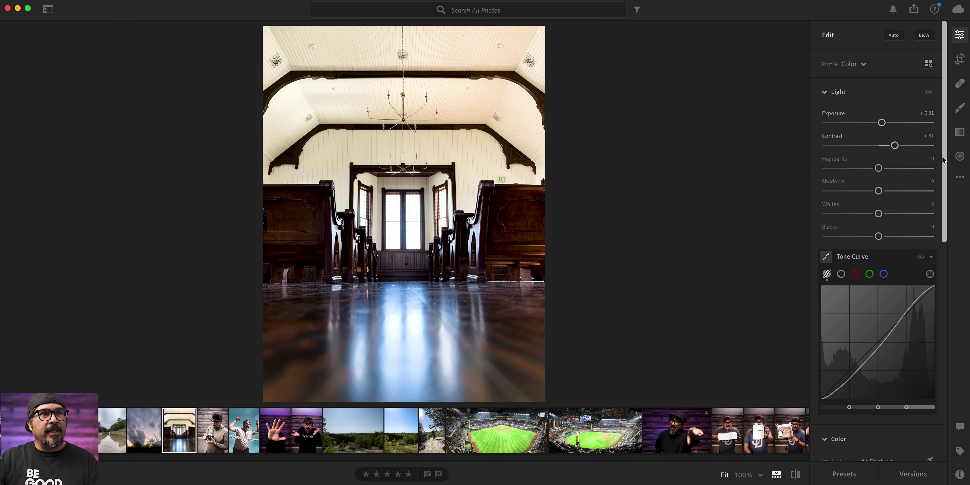
{"action": "scroll", "coordinate": [937, 282], "scroll_direction": "down", "scroll_amount": 10}
{"action": "scroll", "coordinate": [937, 282], "scroll_direction": "down", "scroll_amount": 6}
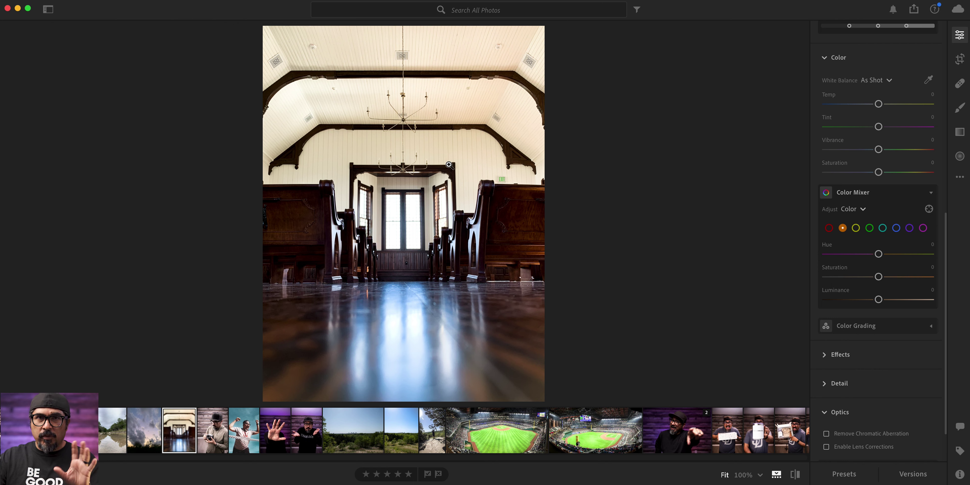
In Color Mixer, set orange saturation to -62 and yellow saturation to -48
{"action": "left_click", "coordinate": [905, 331]}
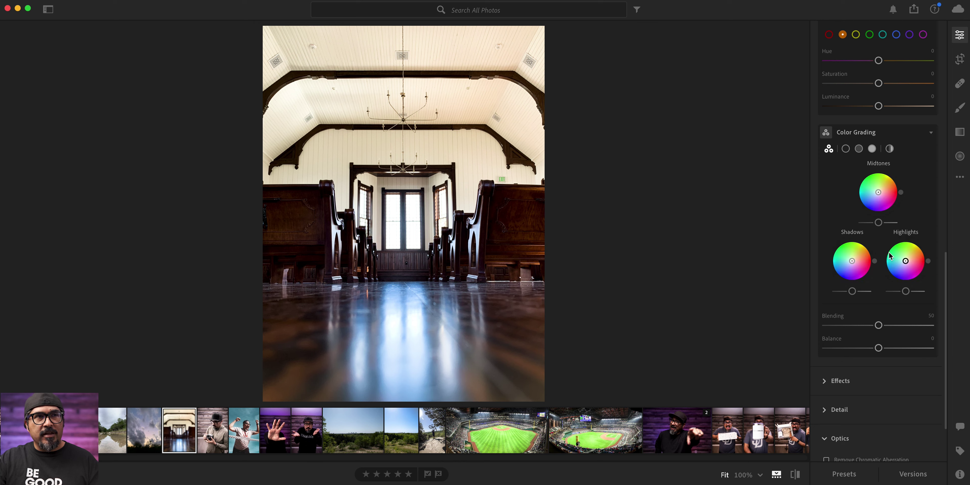
{"action": "left_click_drag", "start_coordinate": [946, 260], "coordinate": [940, 199]}
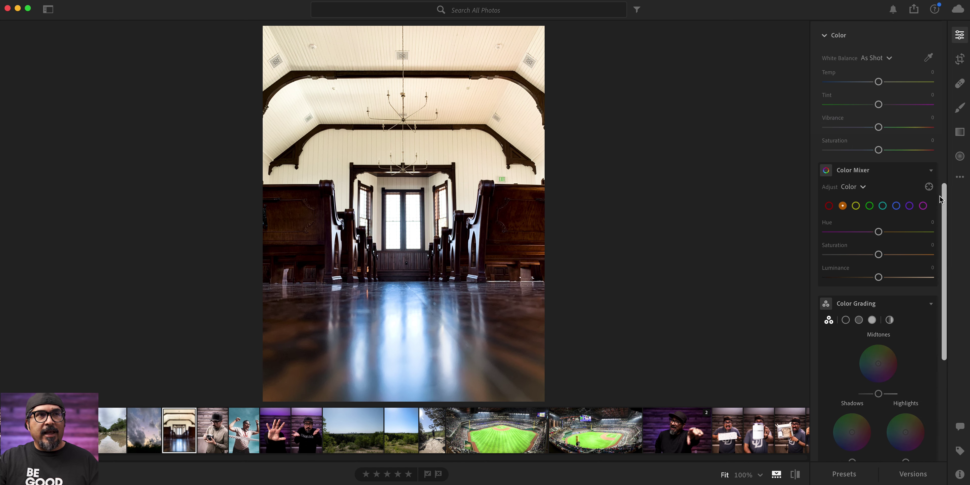
{"action": "left_click", "coordinate": [932, 304]}
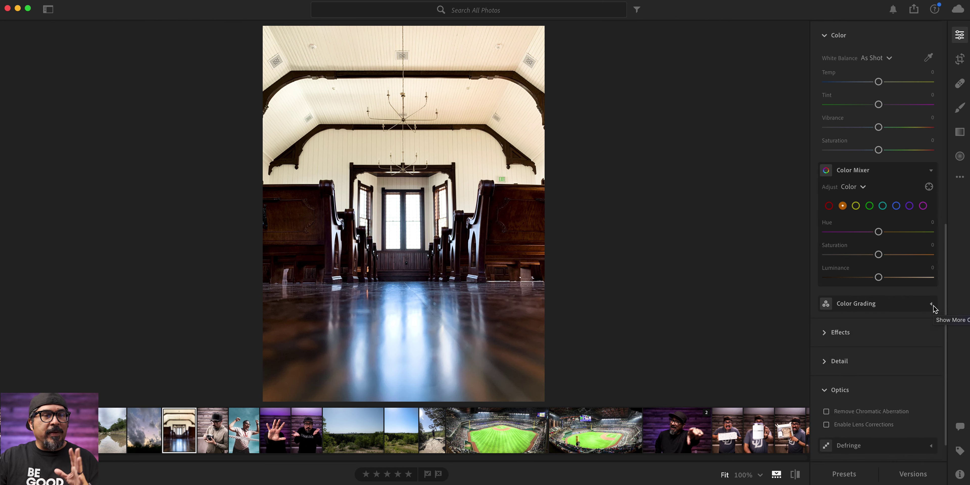
{"action": "left_click", "coordinate": [856, 206]}
{"action": "left_click", "coordinate": [844, 207]}
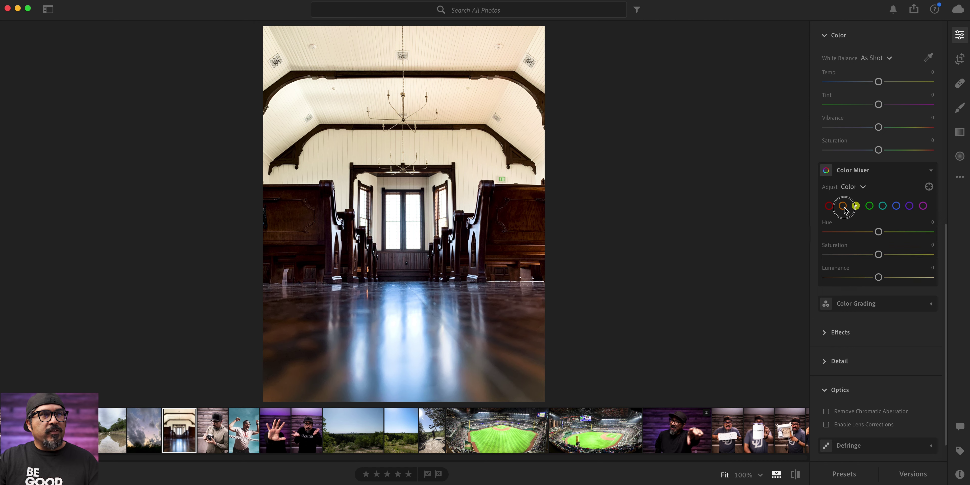
{"action": "left_click_drag", "start_coordinate": [878, 254], "coordinate": [845, 260]}
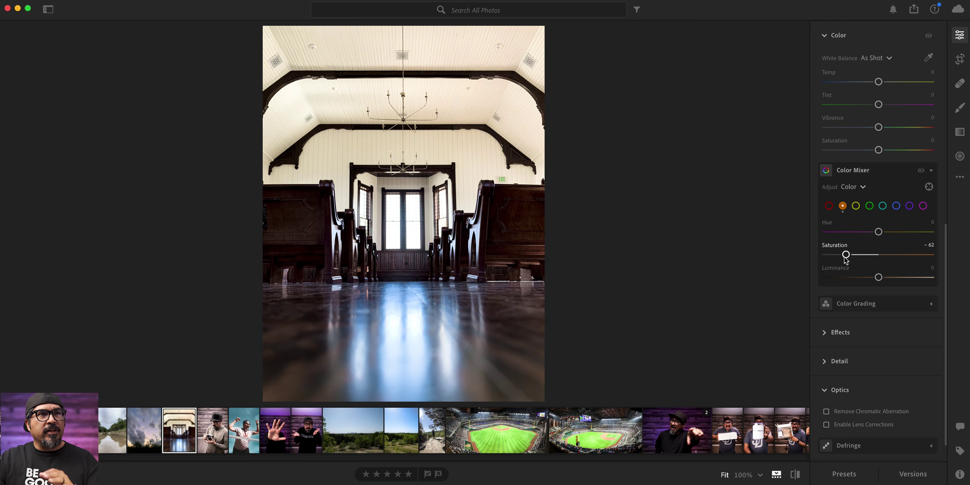
{"action": "left_click", "coordinate": [857, 207]}
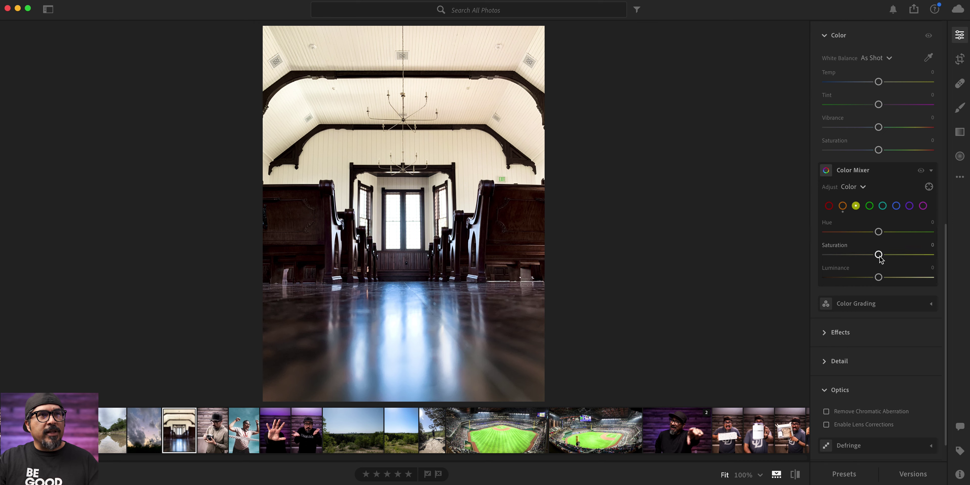
{"action": "left_click_drag", "start_coordinate": [878, 256], "coordinate": [853, 264]}
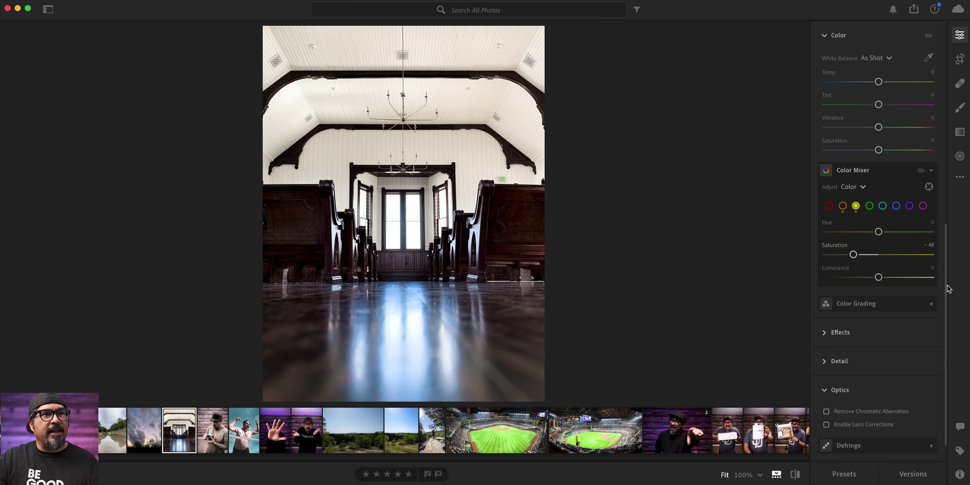
{"action": "left_click", "coordinate": [947, 297]}
{"action": "left_click_drag", "start_coordinate": [947, 296], "coordinate": [944, 373]}
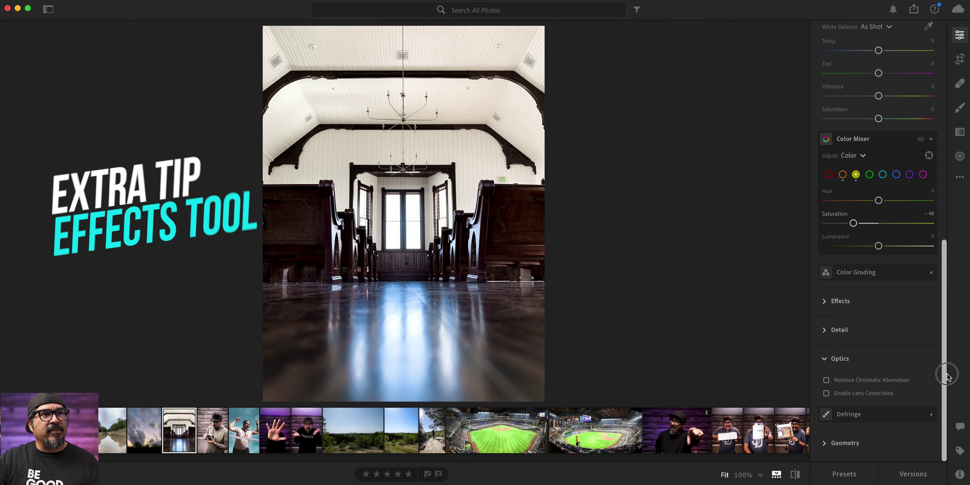
Set Effects Texture to +56 and Clarity to +32, and yellow saturation to -52
{"action": "left_click", "coordinate": [829, 298]}
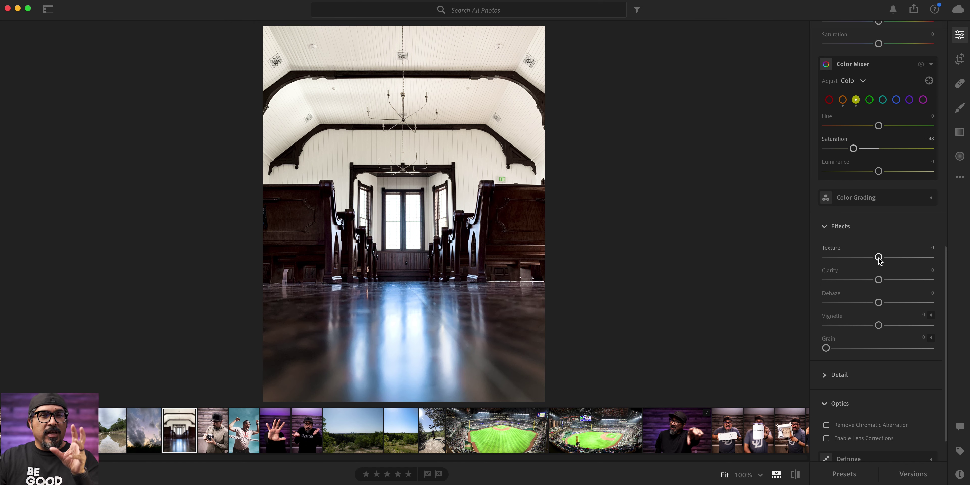
{"action": "left_click_drag", "start_coordinate": [880, 260], "coordinate": [908, 262]}
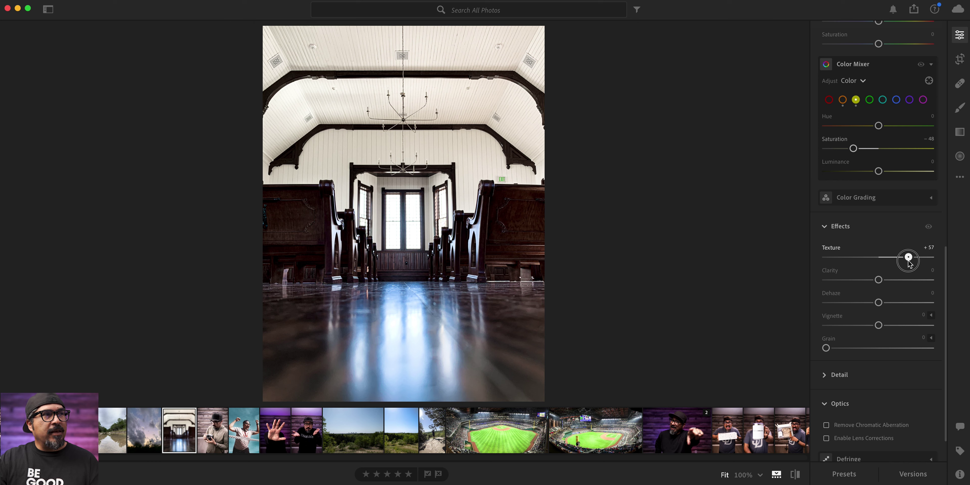
{"action": "left_click_drag", "start_coordinate": [909, 263], "coordinate": [896, 279]}
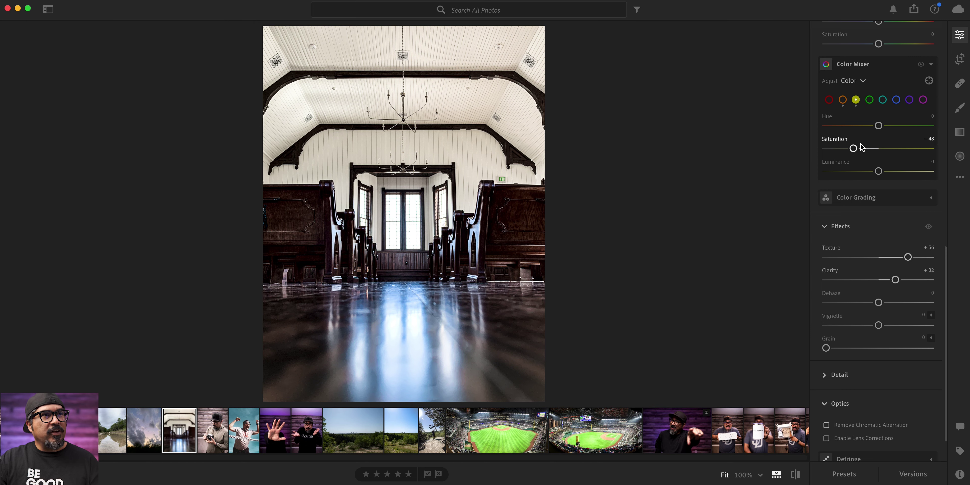
{"action": "left_click_drag", "start_coordinate": [855, 150], "coordinate": [854, 157]}
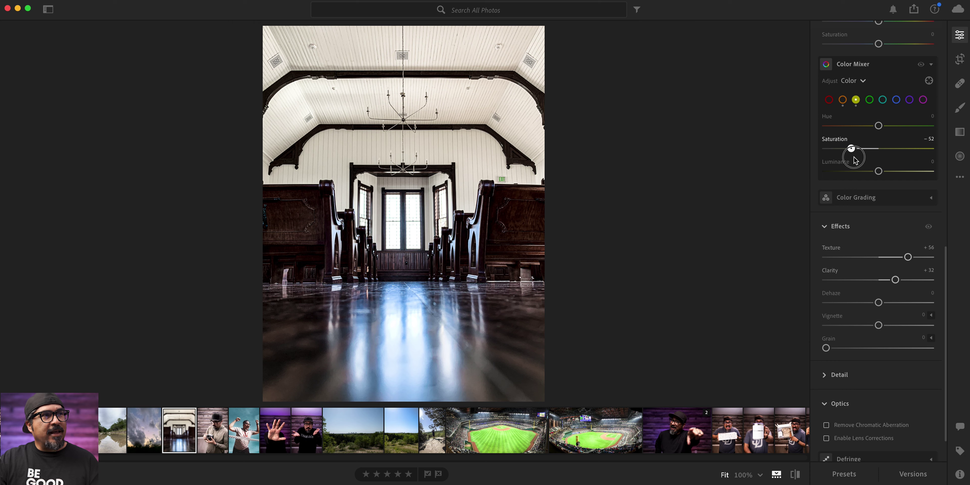
{"action": "left_click_drag", "start_coordinate": [854, 157], "coordinate": [854, 157]}
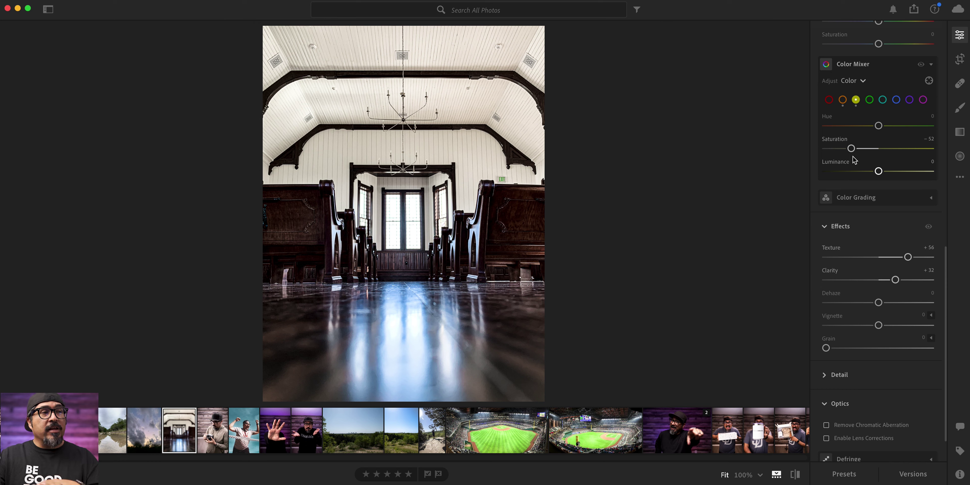
Export the edited church photo as a JPG (Large)
{"action": "right_click", "coordinate": [524, 214]}
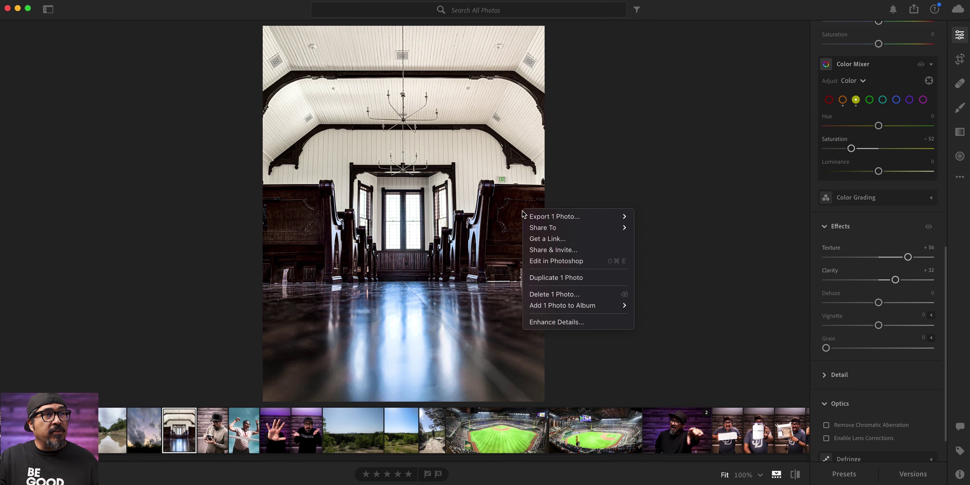
{"action": "mouse_move", "coordinate": [546, 217]}
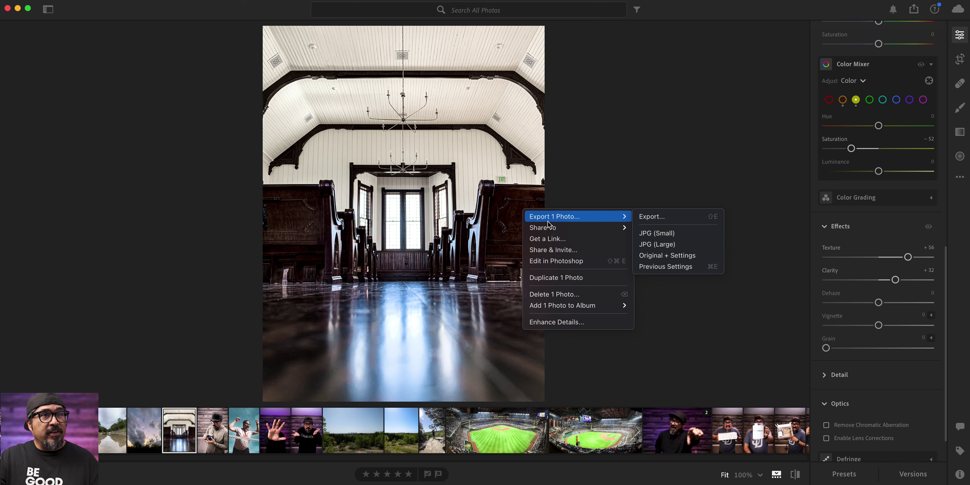
{"action": "left_click", "coordinate": [685, 249]}
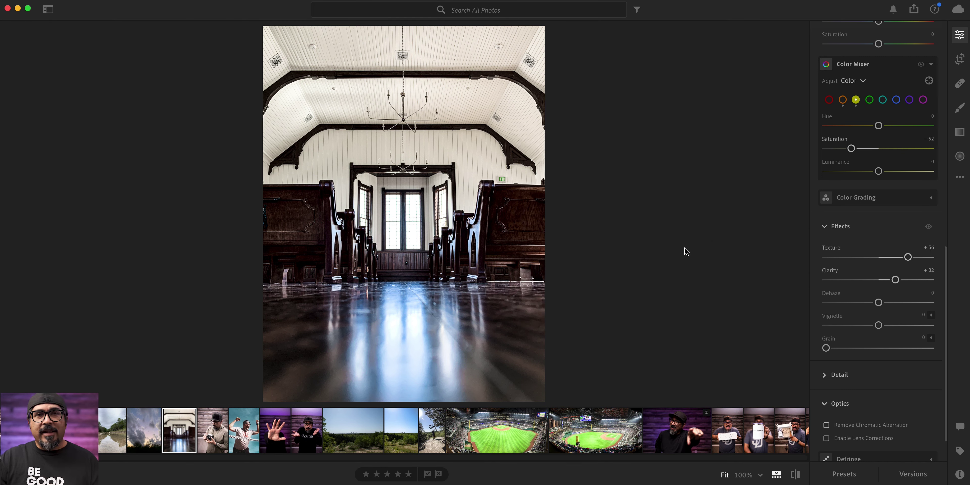